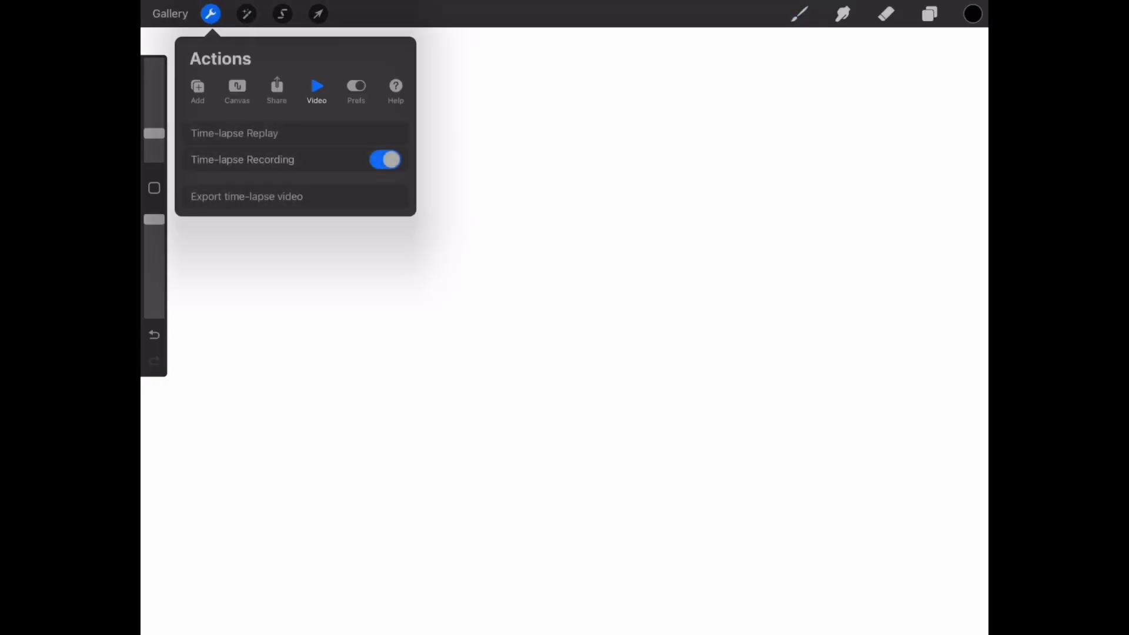
# - Insert the canoe photo, lower Layer 1's opacity to fade it, and add Layer 2 above
pyautogui.click(197, 89)
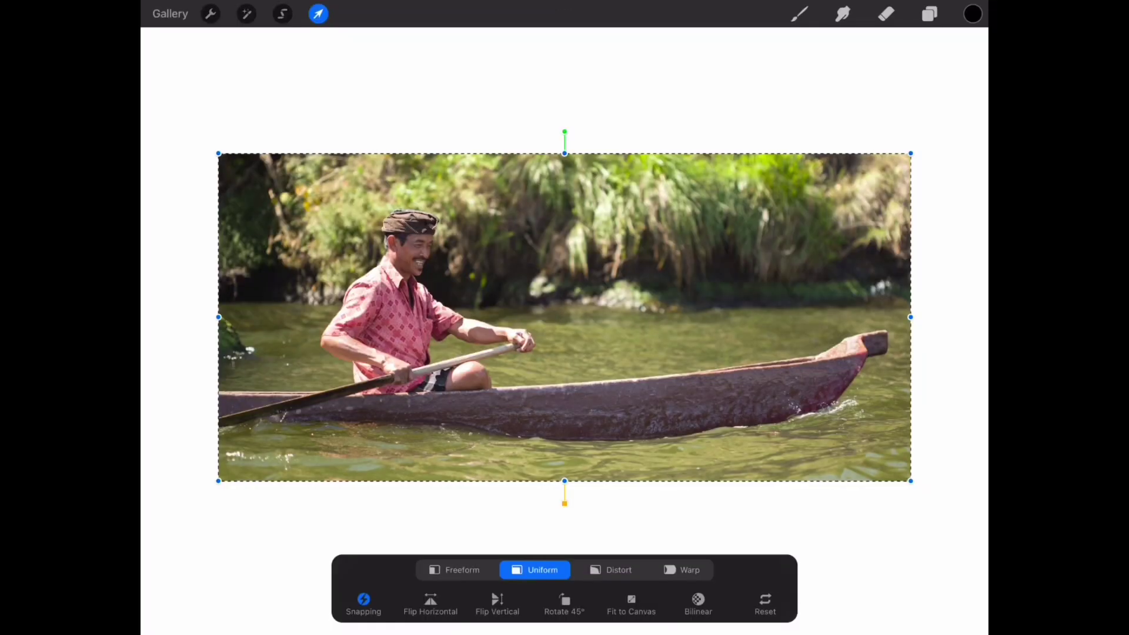
pyautogui.click(318, 14)
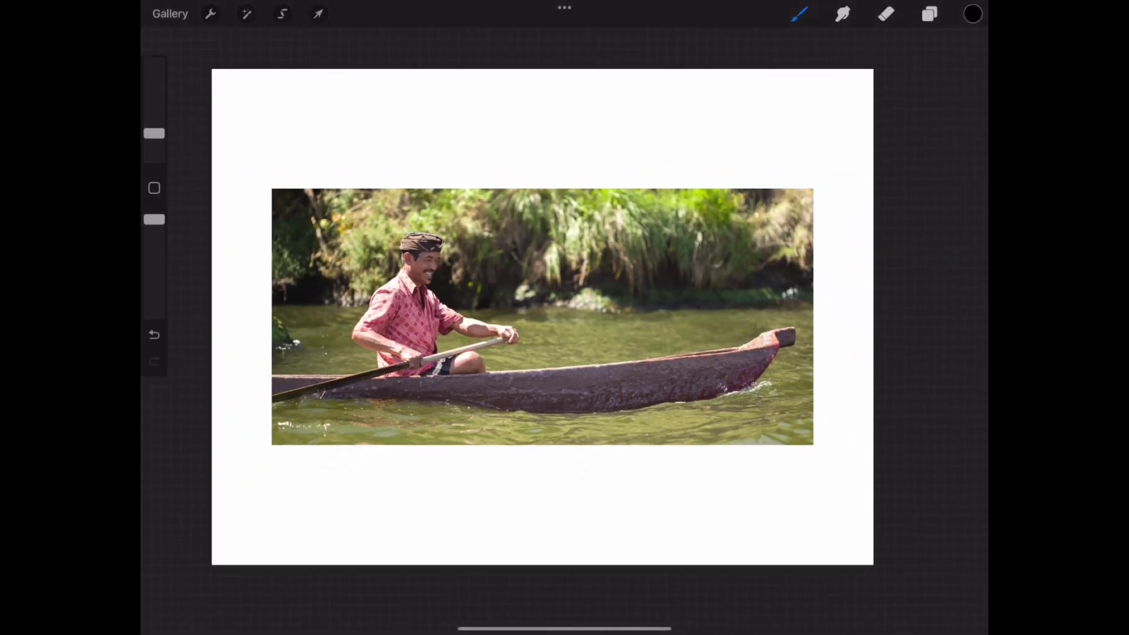
pyautogui.click(929, 13)
pyautogui.click(936, 100)
pyautogui.moveTo(968, 152); pyautogui.dragTo(882, 151)
pyautogui.click(936, 100)
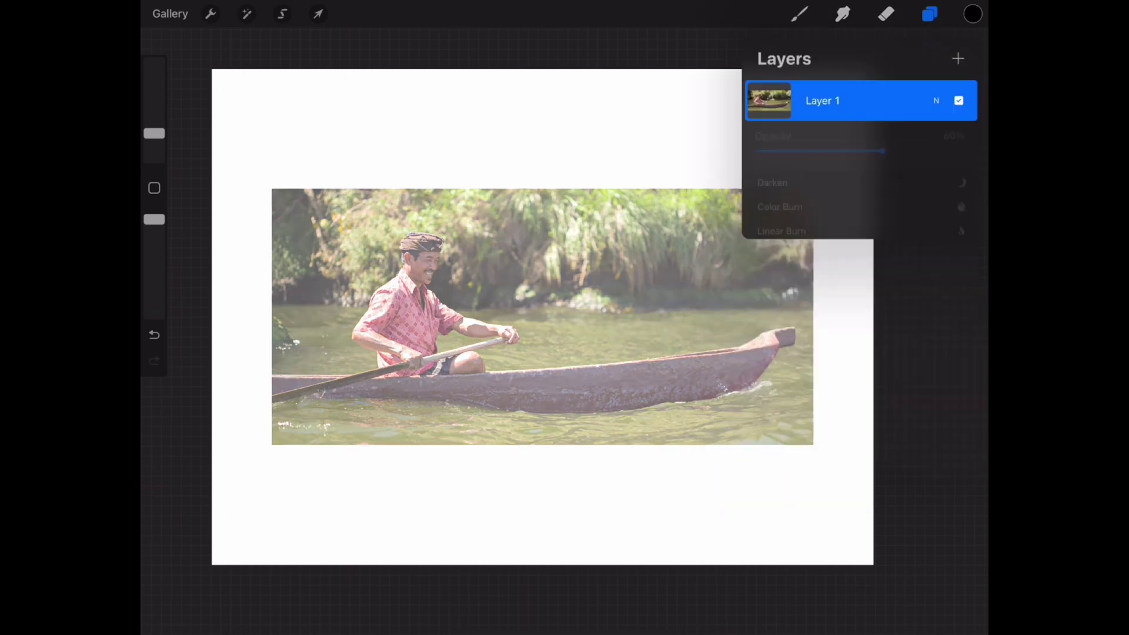
pyautogui.click(958, 58)
pyautogui.scroll(5, 355, 305)
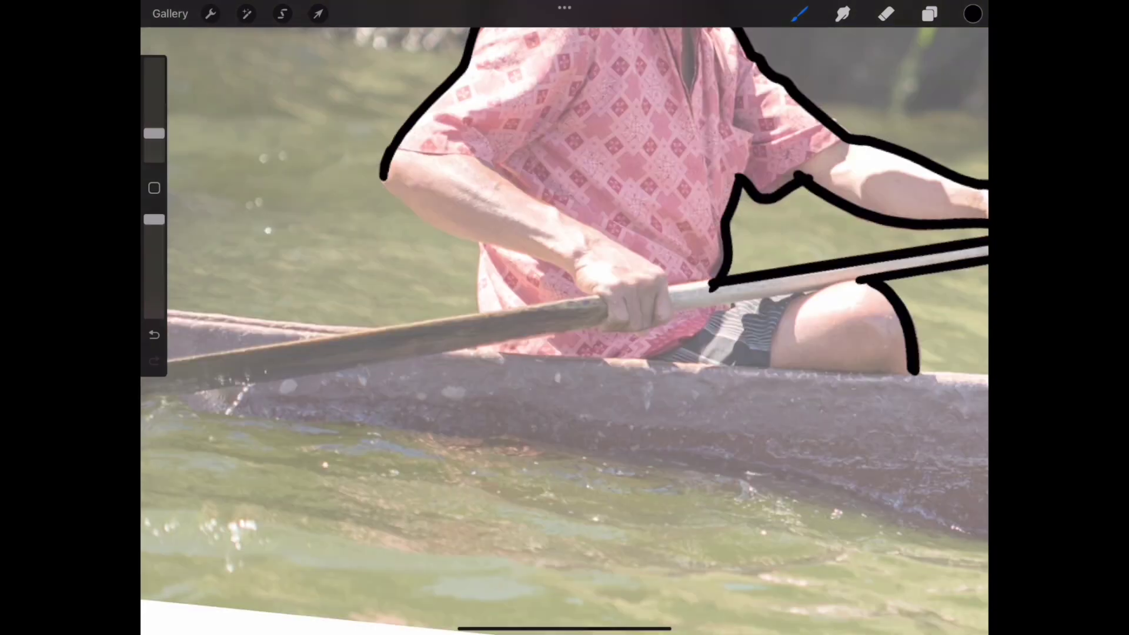
# - Finish outlining the shirt, arm, paddle and canoe bow, then ColorDrop fill it black
pyautogui.moveTo(379, 177); pyautogui.dragTo(487, 259)
pyautogui.moveTo(487, 259); pyautogui.dragTo(489, 310)
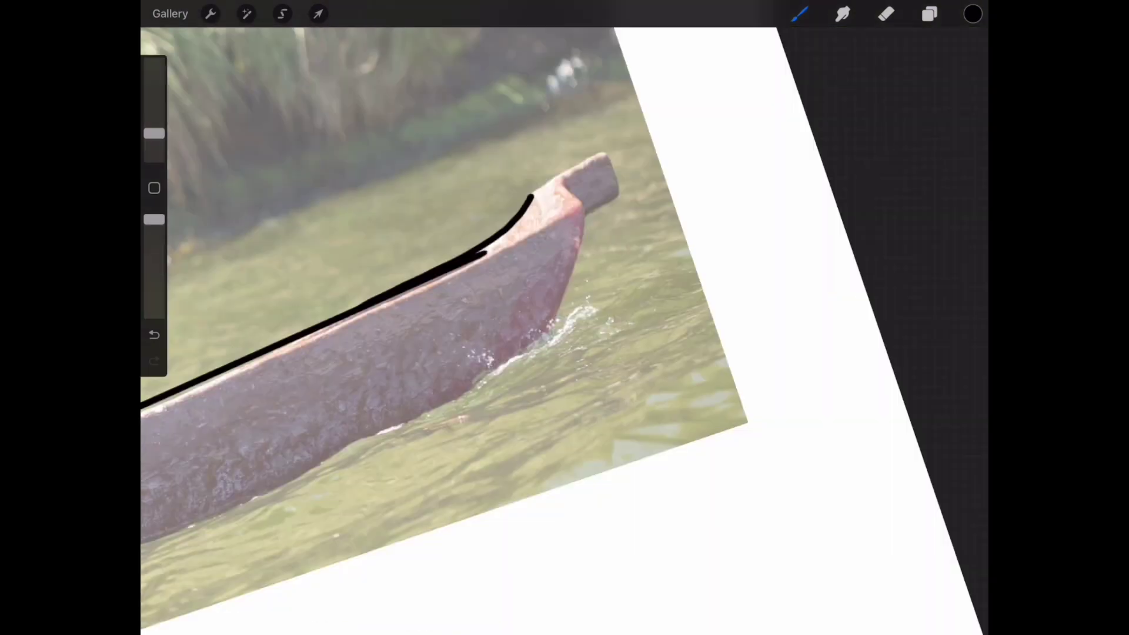
pyautogui.moveTo(529, 195); pyautogui.dragTo(601, 153)
pyautogui.moveTo(580, 218); pyautogui.dragTo(607, 159)
pyautogui.moveTo(522, 359)
pyautogui.mouseDown()
pyautogui.moveTo(571, 266)
pyautogui.moveTo(581, 219)
pyautogui.mouseUp()
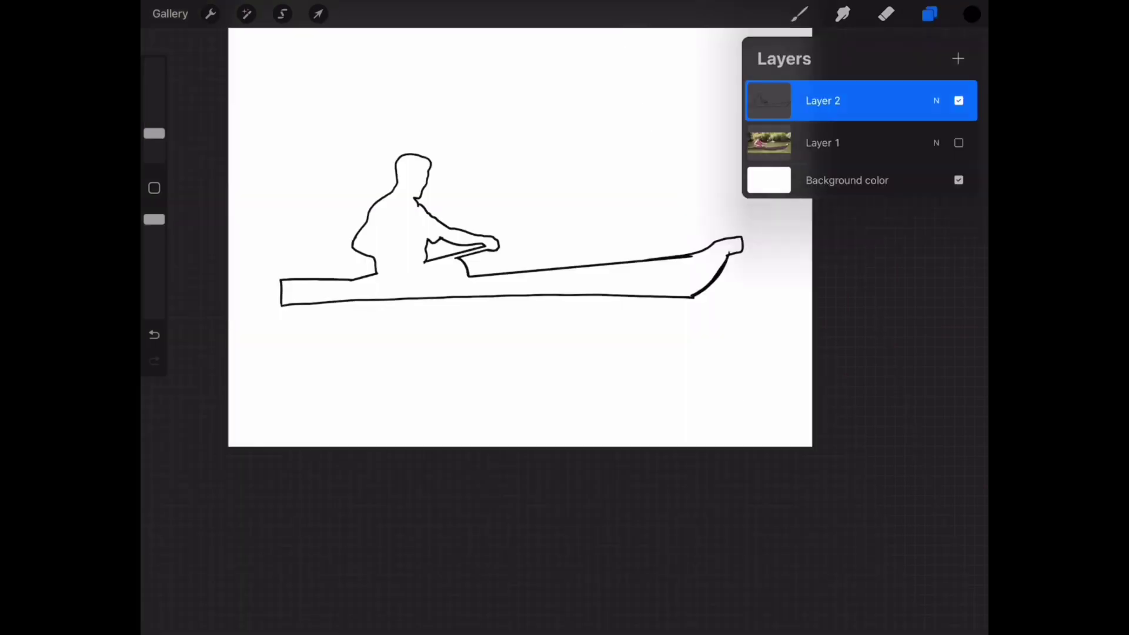
pyautogui.click(929, 13)
pyautogui.moveTo(973, 14)
pyautogui.mouseDown()
pyautogui.moveTo(471, 223)
pyautogui.moveTo(386, 199)
pyautogui.mouseUp()
pyautogui.scroll(5, 564, 235)
# - Draw a wide-brimmed hat on the paddler's head and fill it solid black
pyautogui.moveTo(518, 203); pyautogui.dragTo(561, 193)
pyautogui.moveTo(386, 199); pyautogui.dragTo(420, 180)
pyautogui.moveTo(512, 172); pyautogui.dragTo(568, 188)
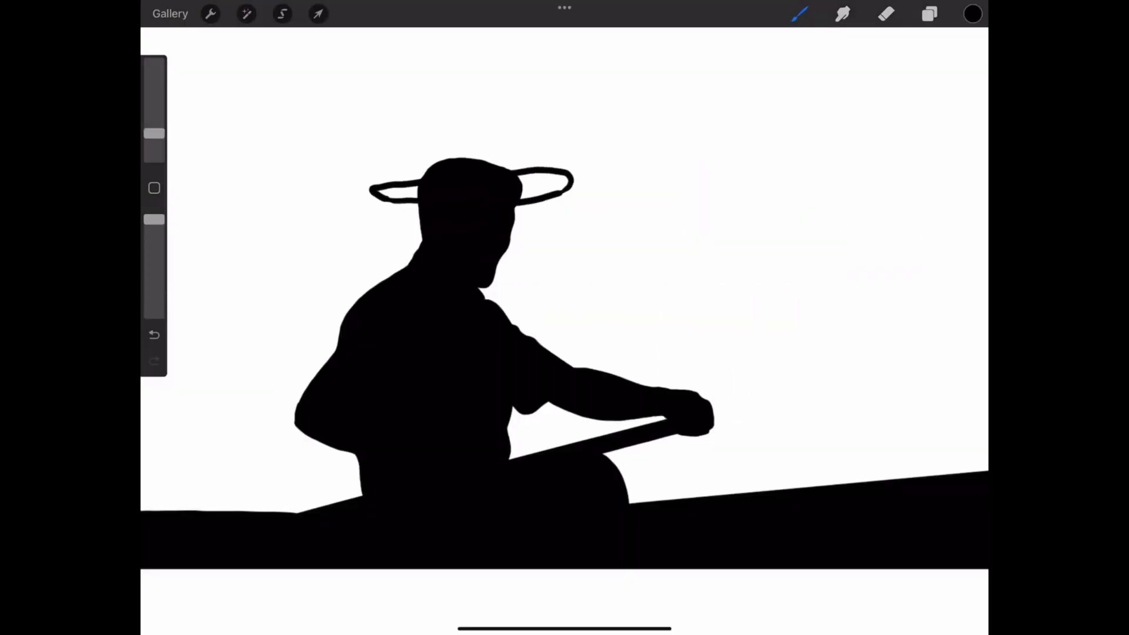
pyautogui.moveTo(419, 178)
pyautogui.mouseDown()
pyautogui.moveTo(440, 146)
pyautogui.moveTo(507, 166)
pyautogui.mouseUp()
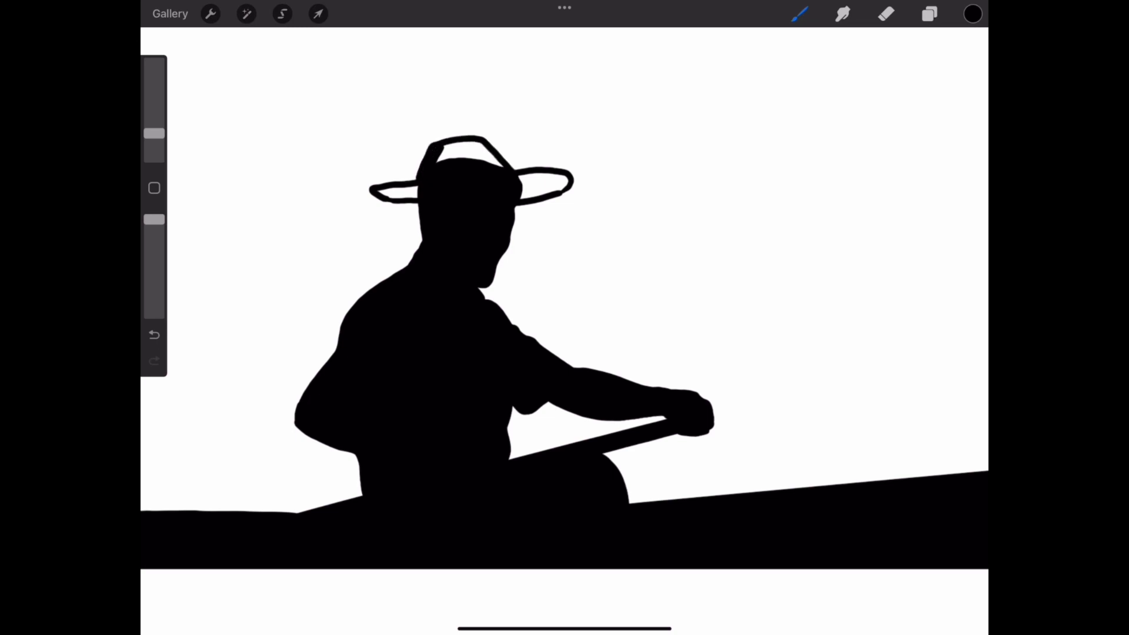
pyautogui.moveTo(973, 14); pyautogui.dragTo(470, 156)
# - Lower the silhouette layer's opacity to 76% so it turns grey
pyautogui.click(544, 185)
pyautogui.scroll(-5, 564, 317)
pyautogui.click(929, 13)
pyautogui.click(936, 143)
pyautogui.moveTo(964, 193); pyautogui.dragTo(915, 192)
pyautogui.click(936, 143)
# - Draw the wave line under the canoe and a mountain ridge across the sky, filled black
pyautogui.click(930, 13)
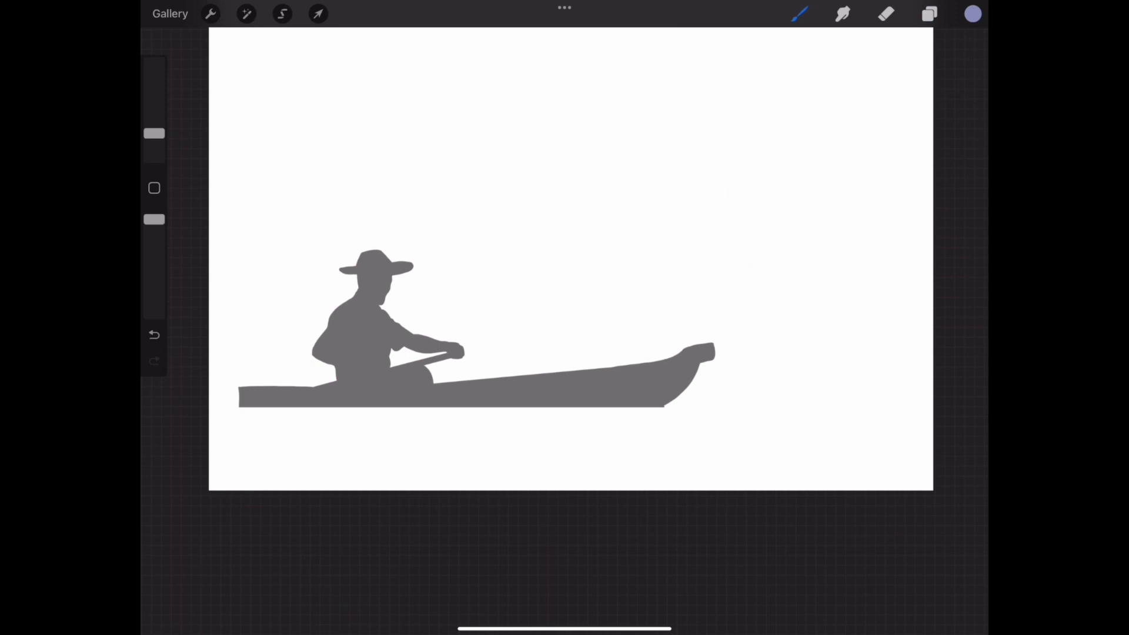
pyautogui.moveTo(326, 404); pyautogui.dragTo(568, 395)
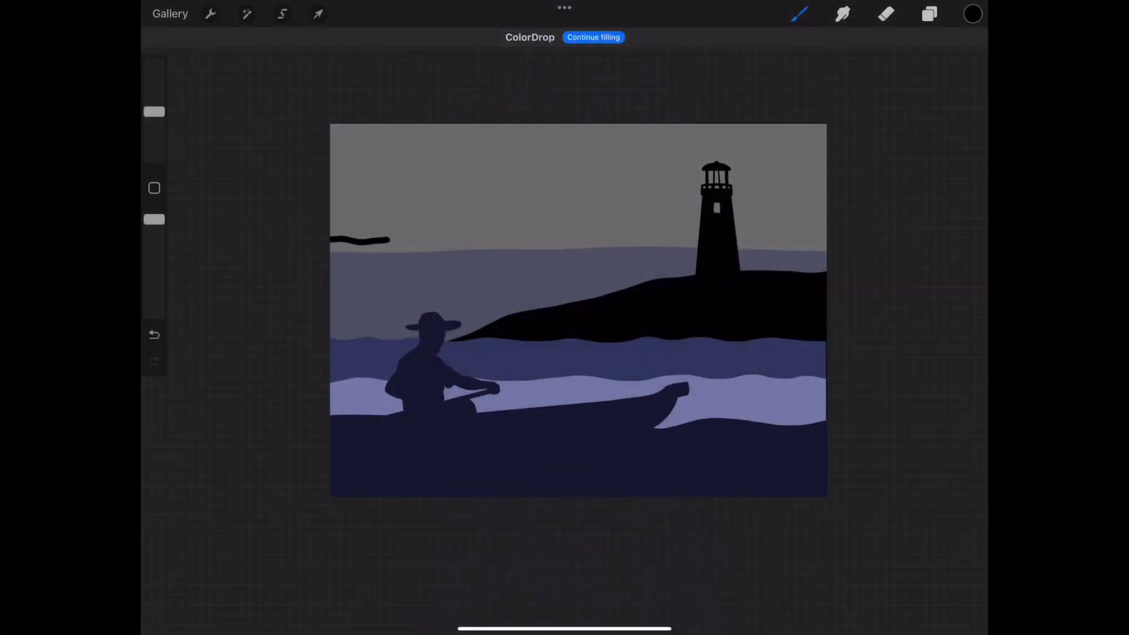
pyautogui.moveTo(390, 239)
pyautogui.mouseDown()
pyautogui.moveTo(504, 223)
pyautogui.moveTo(568, 238)
pyautogui.moveTo(684, 237)
pyautogui.mouseUp()
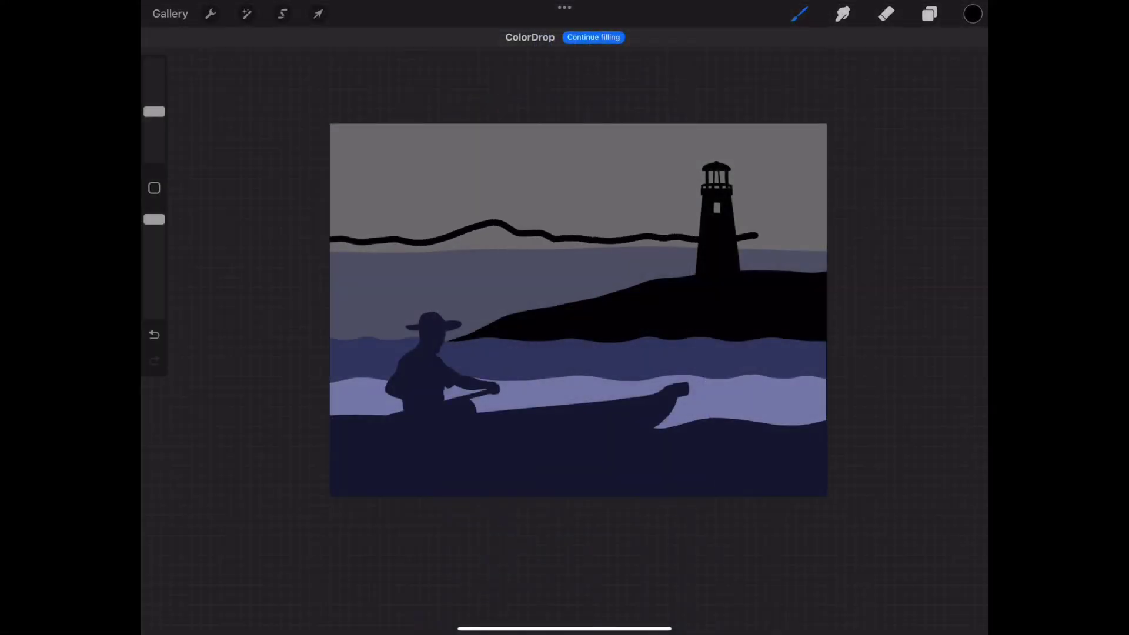
pyautogui.moveTo(762, 235); pyautogui.dragTo(827, 247)
pyautogui.click(529, 244)
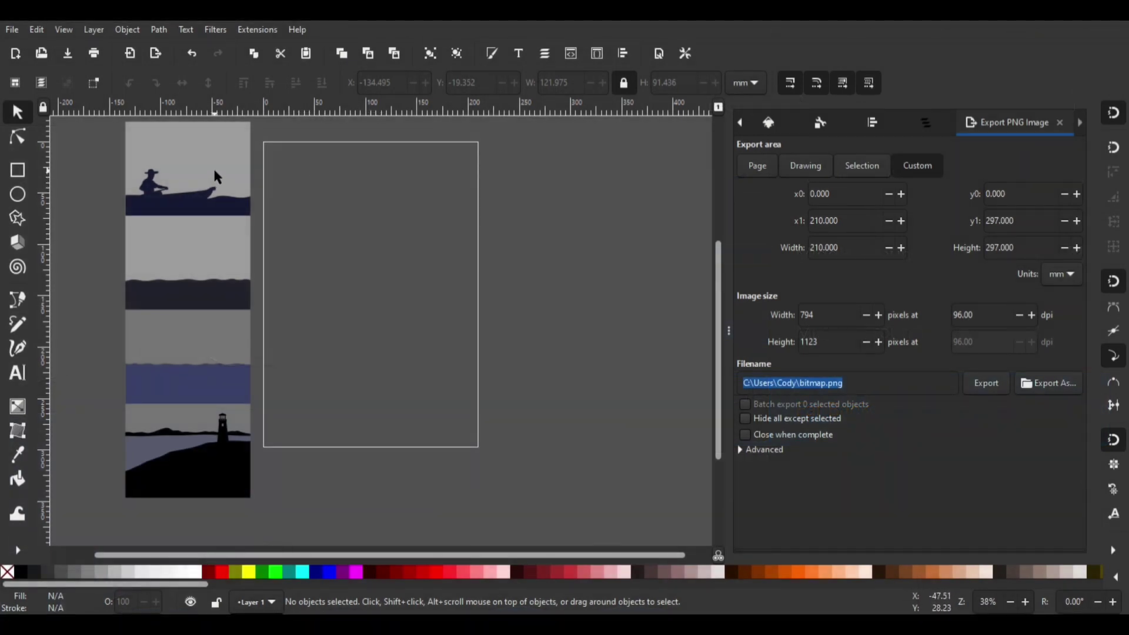
# - Drag the canoe foreground image to the top-left corner of the page
pyautogui.moveTo(215, 172); pyautogui.dragTo(365, 205)
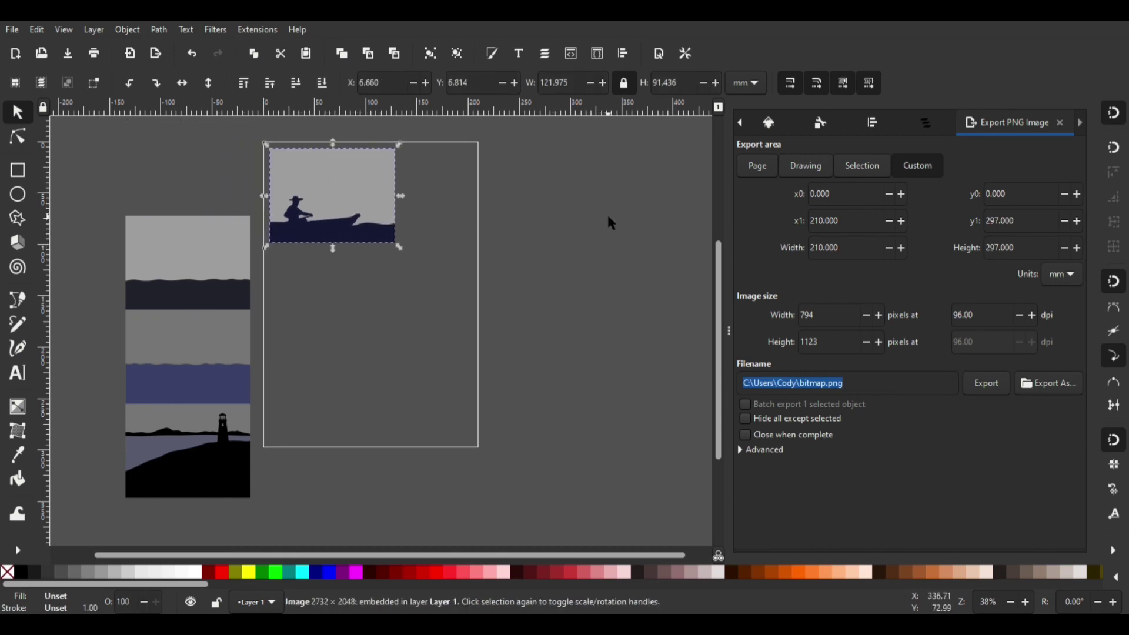
# - Trace the canoe image into a black vector with Trace Bitmap, Invert image ticked
pyautogui.click(740, 124)
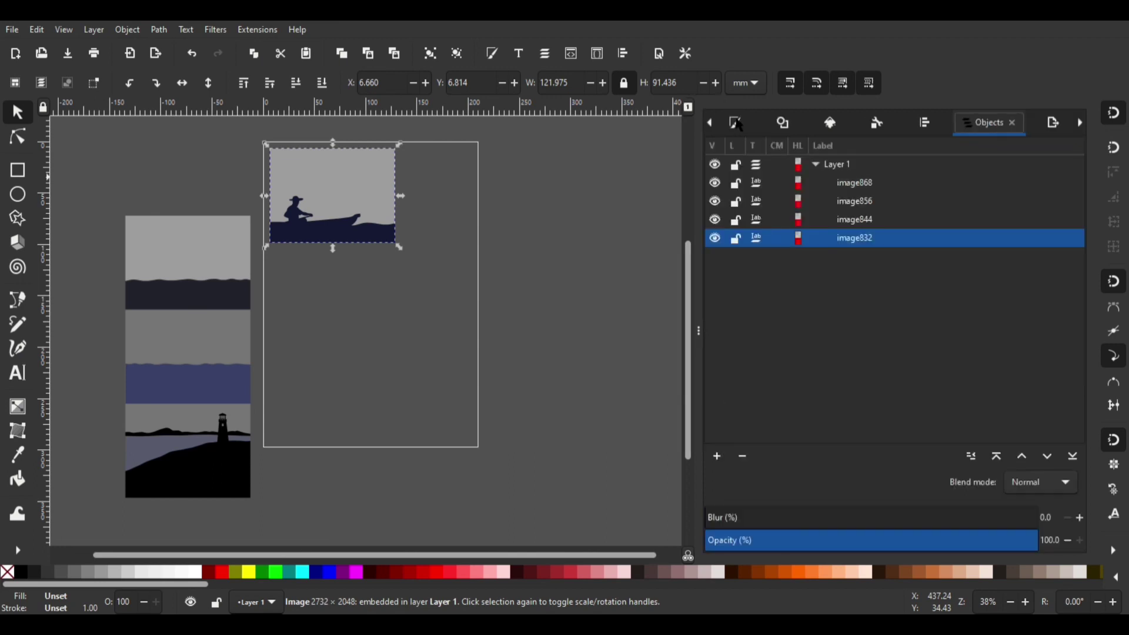
pyautogui.click(788, 129)
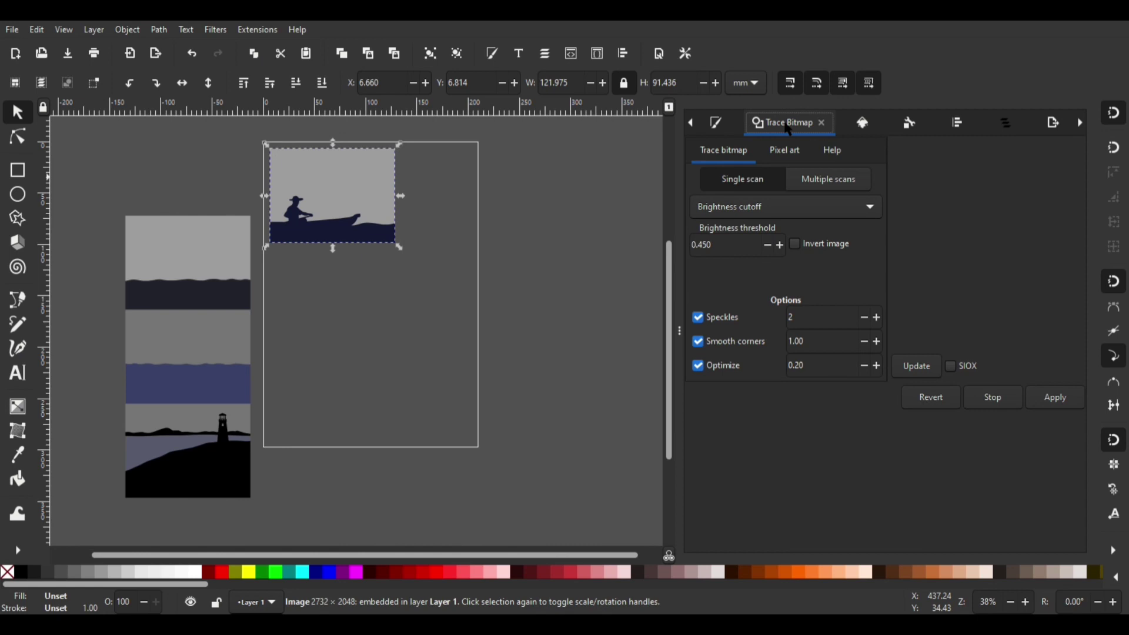
pyautogui.click(795, 245)
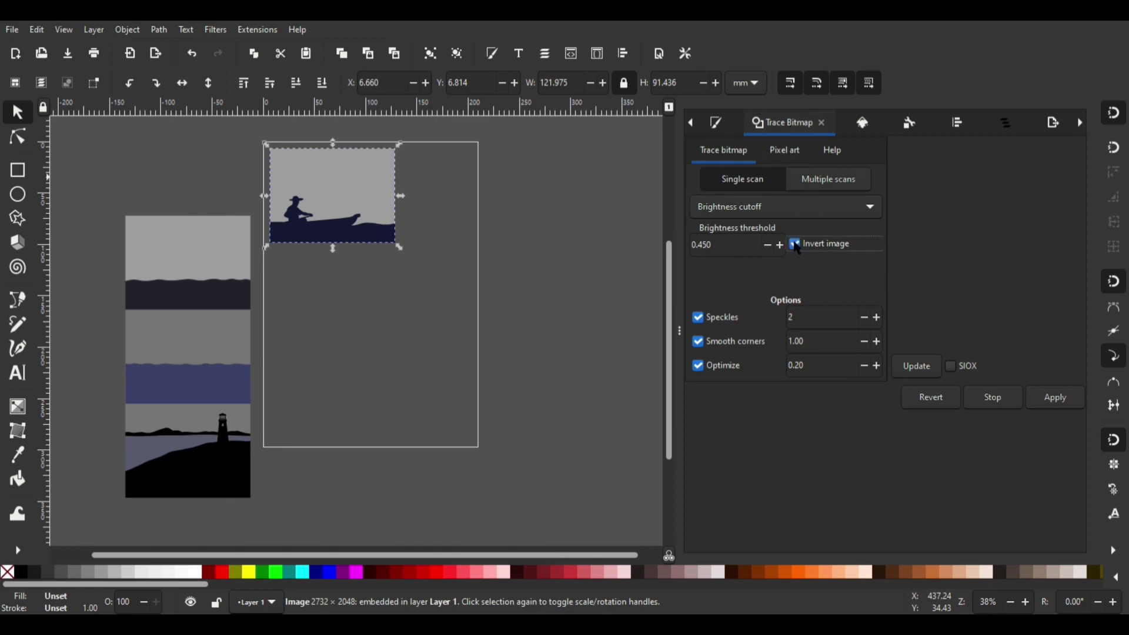
pyautogui.click(1070, 402)
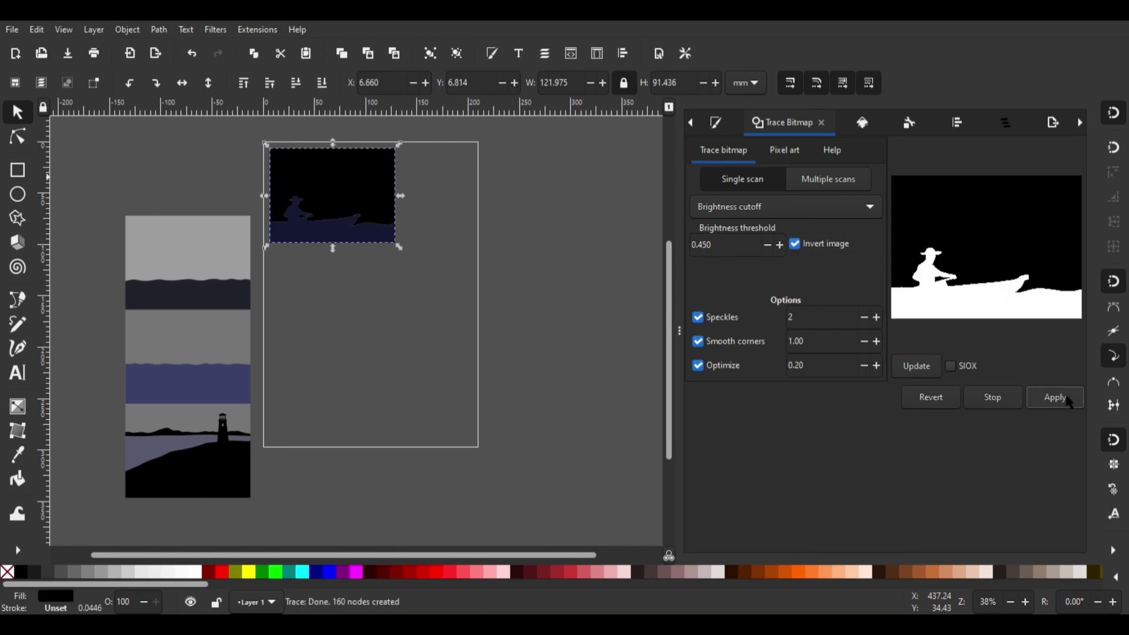
# - Drag the original canoe bitmap aside and delete it, then place the wave panel image below
pyautogui.click(303, 236)
pyautogui.moveTo(311, 237)
pyautogui.mouseDown()
pyautogui.moveTo(324, 292)
pyautogui.moveTo(314, 329)
pyautogui.mouseUp()
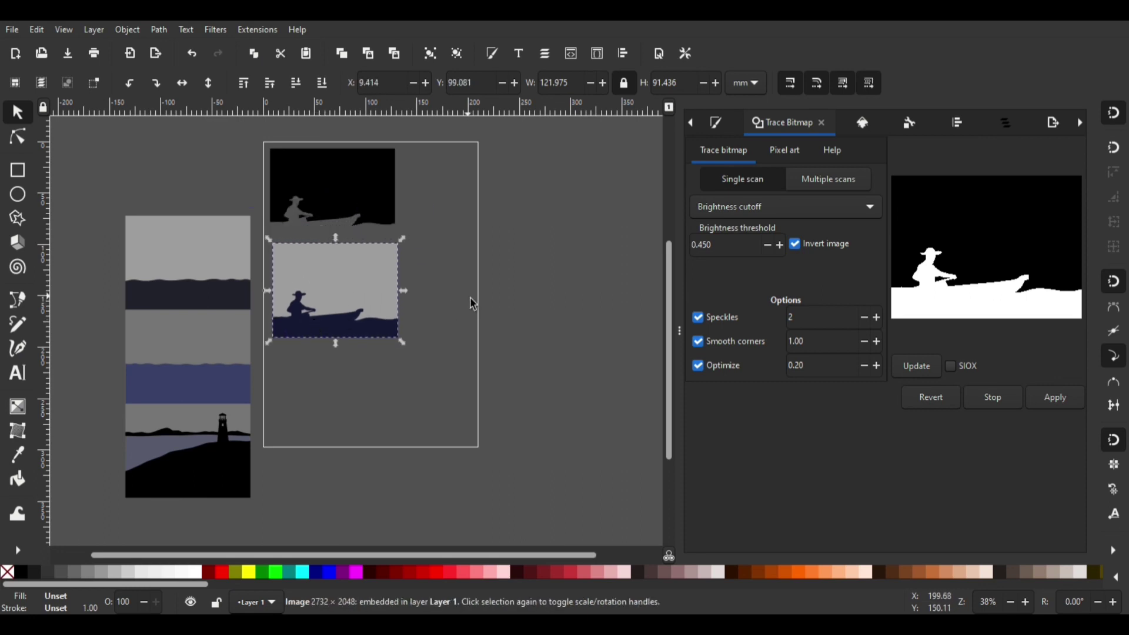
pyautogui.press('Delete')
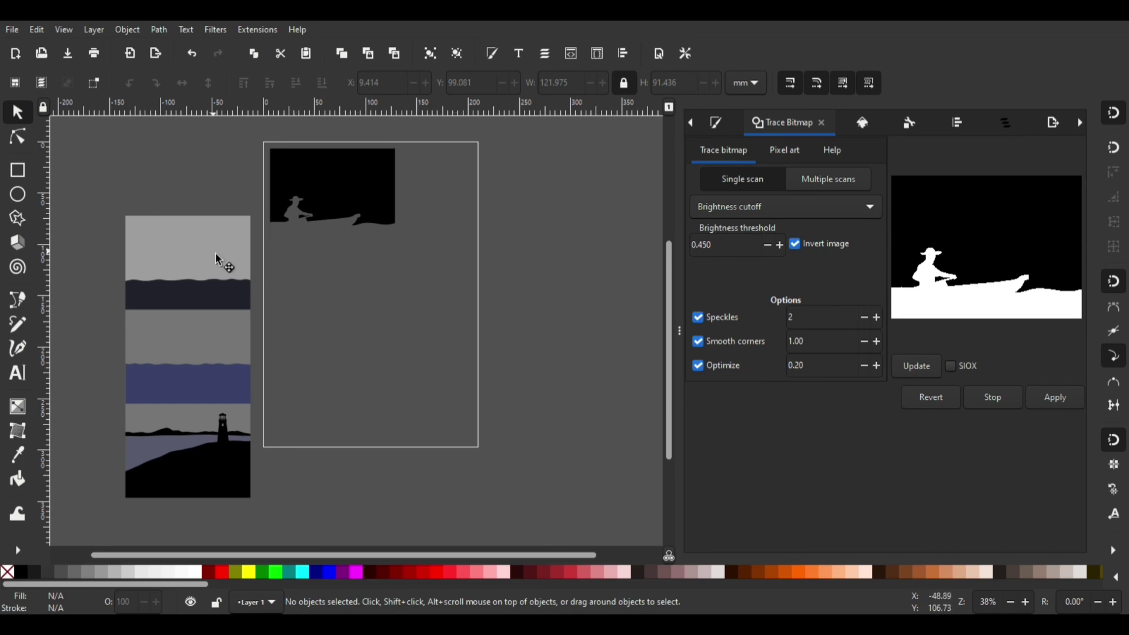
pyautogui.moveTo(216, 254)
pyautogui.mouseDown()
pyautogui.moveTo(369, 271)
pyautogui.moveTo(360, 281)
pyautogui.mouseUp()
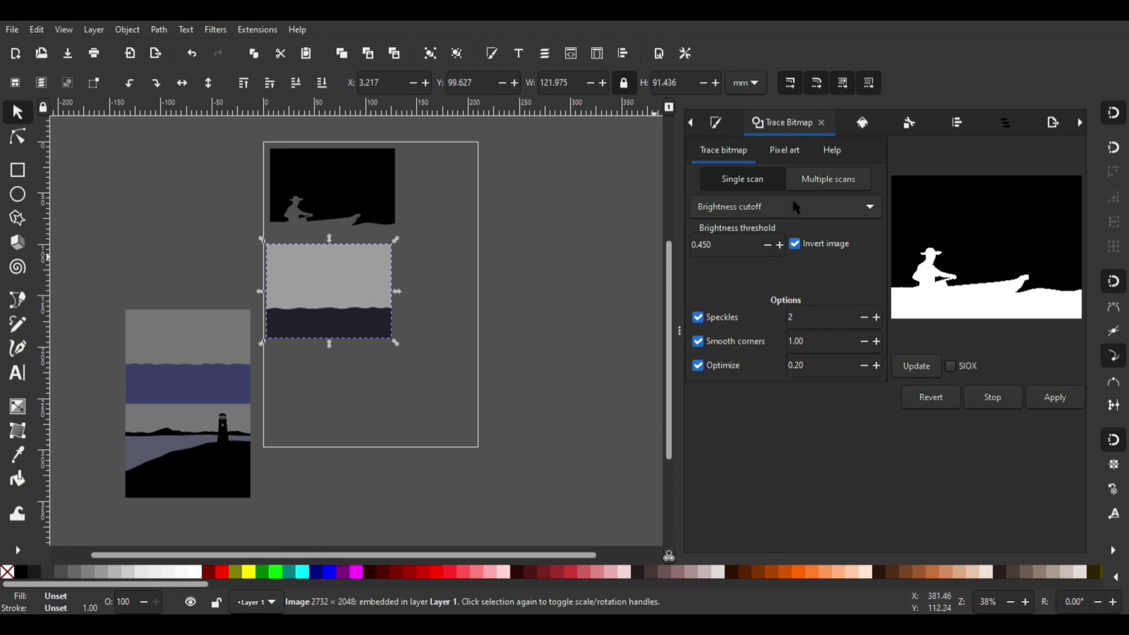
# - Apply Trace Bitmap to the wave panel, then drag the original wave bitmap aside and delete it
pyautogui.click(1069, 402)
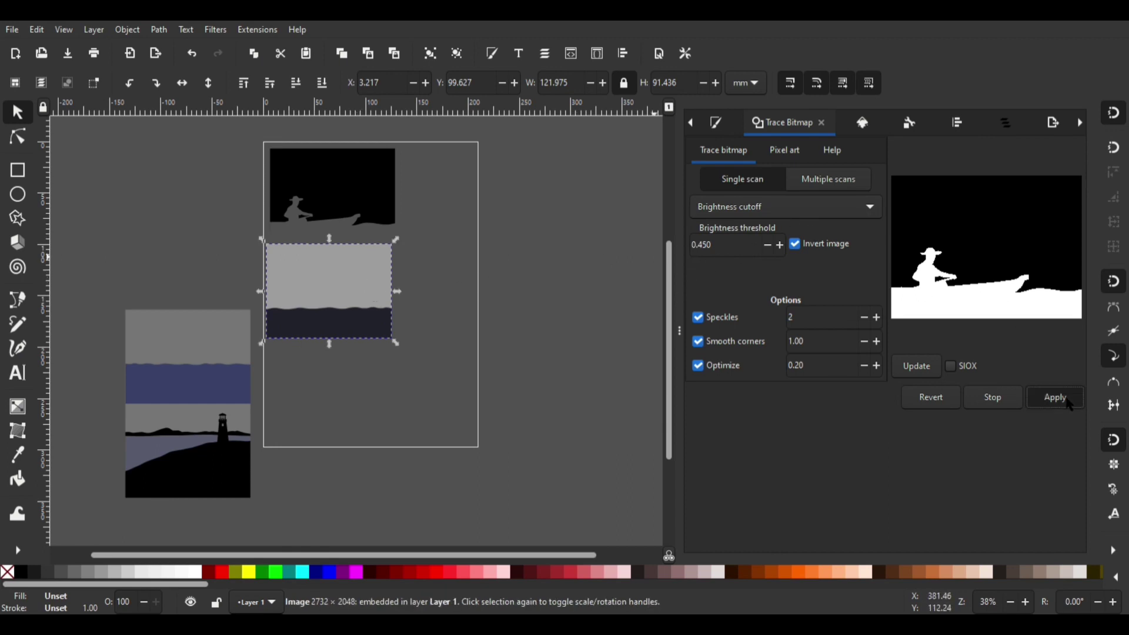
pyautogui.click(336, 288)
pyautogui.click(359, 329)
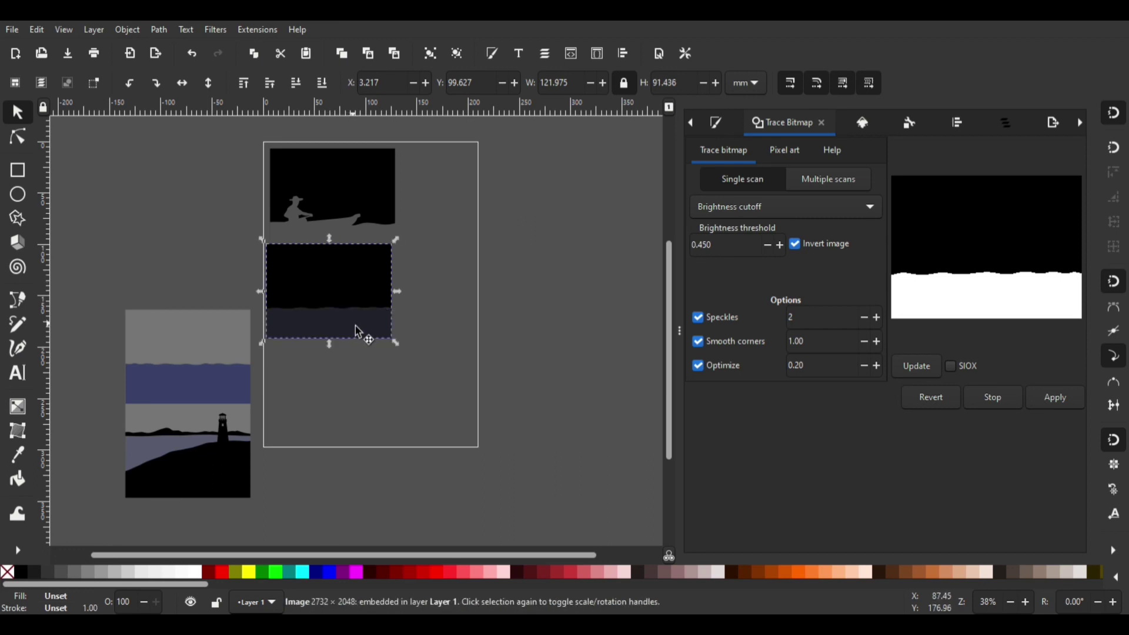
pyautogui.moveTo(360, 330); pyautogui.dragTo(360, 370)
pyautogui.press('Delete')
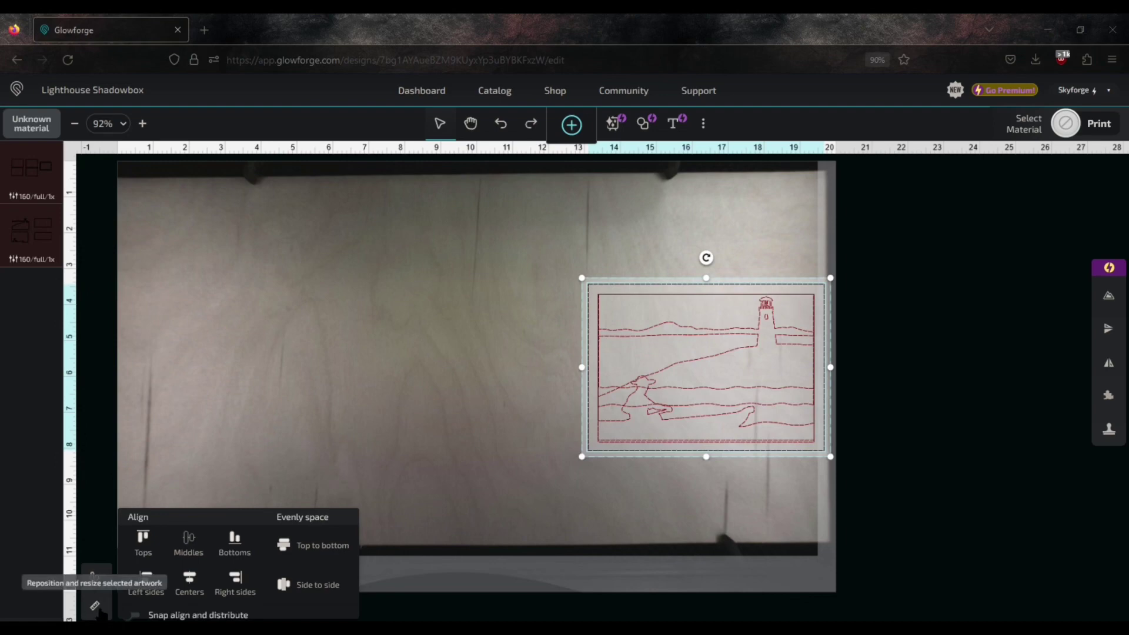
# - Rotate the design 90° upright and scale it up proportionally
pyautogui.click(97, 573)
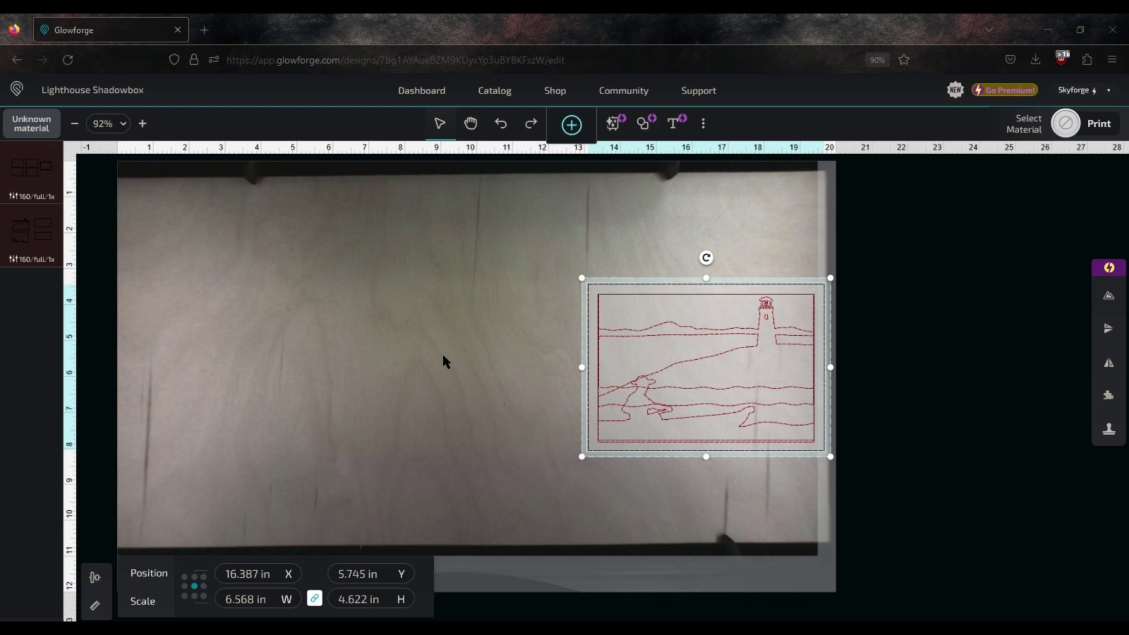
pyautogui.moveTo(708, 258); pyautogui.dragTo(598, 363)
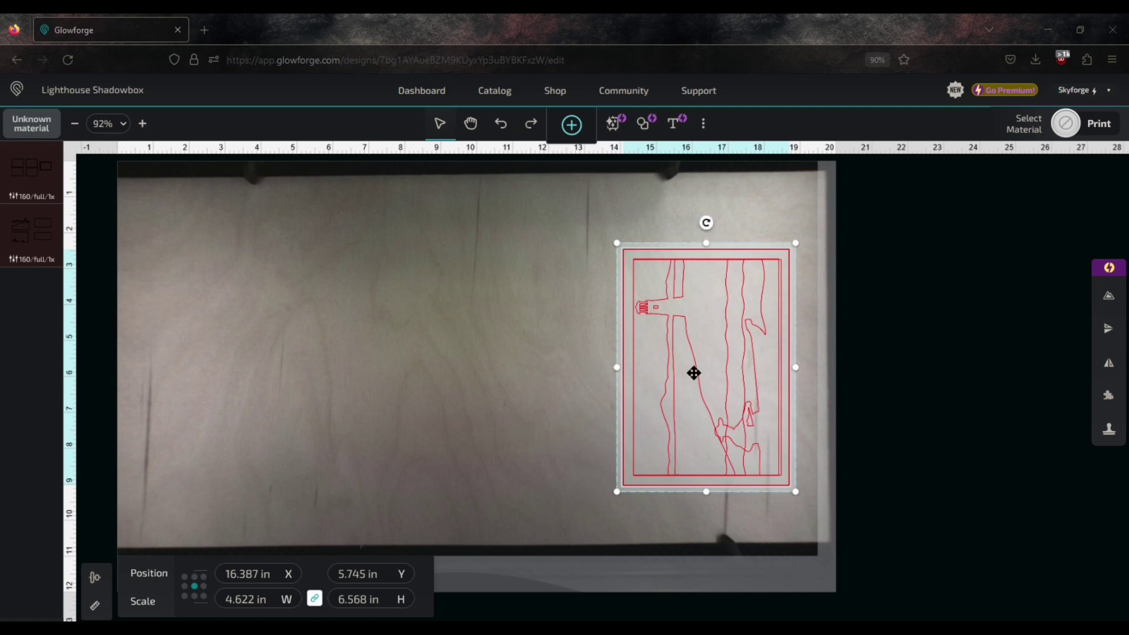
pyautogui.moveTo(716, 255); pyautogui.dragTo(718, 192)
pyautogui.moveTo(719, 274); pyautogui.dragTo(718, 280)
# - Separate the frame, wave and lighthouse layers side by side and shift them down the bed
pyautogui.click(773, 355)
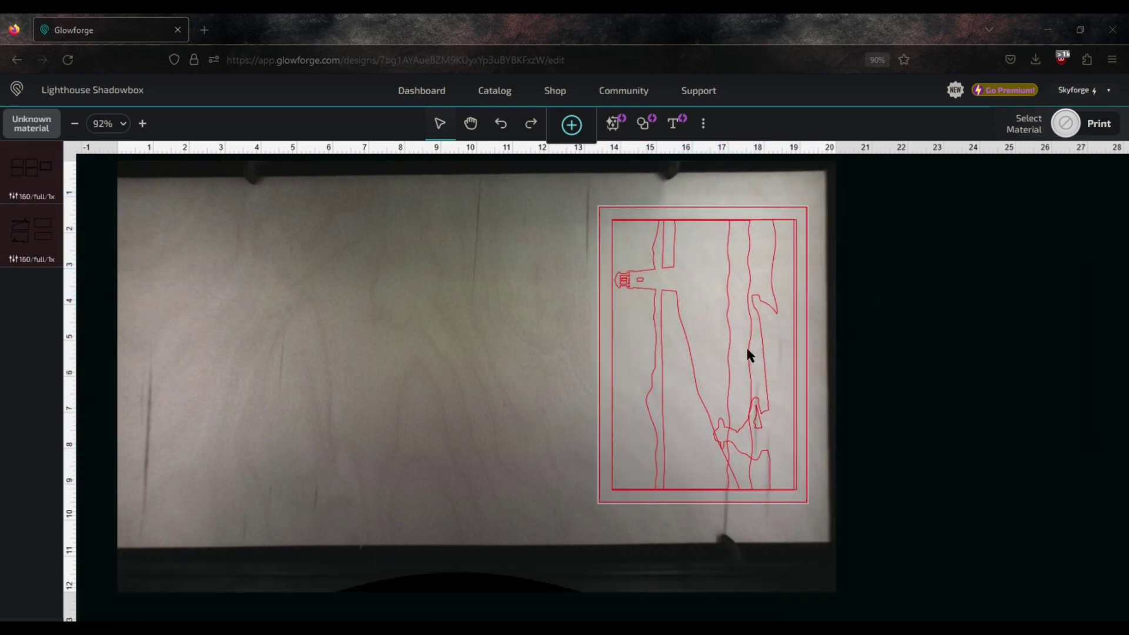
pyautogui.click(731, 351)
pyautogui.moveTo(732, 351)
pyautogui.mouseDown()
pyautogui.moveTo(522, 353)
pyautogui.moveTo(534, 354)
pyautogui.mouseUp()
pyautogui.moveTo(682, 337); pyautogui.dragTo(266, 340)
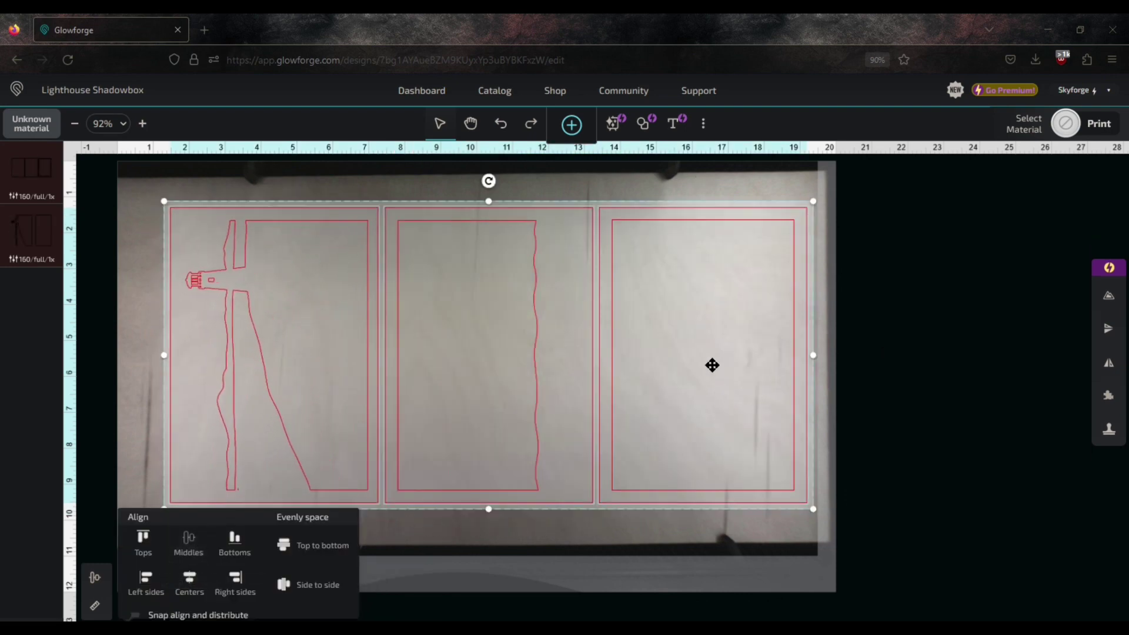
pyautogui.moveTo(713, 365); pyautogui.dragTo(716, 389)
# - Use uncertified material at .125 in thickness and print the three-panel layout
pyautogui.click(893, 373)
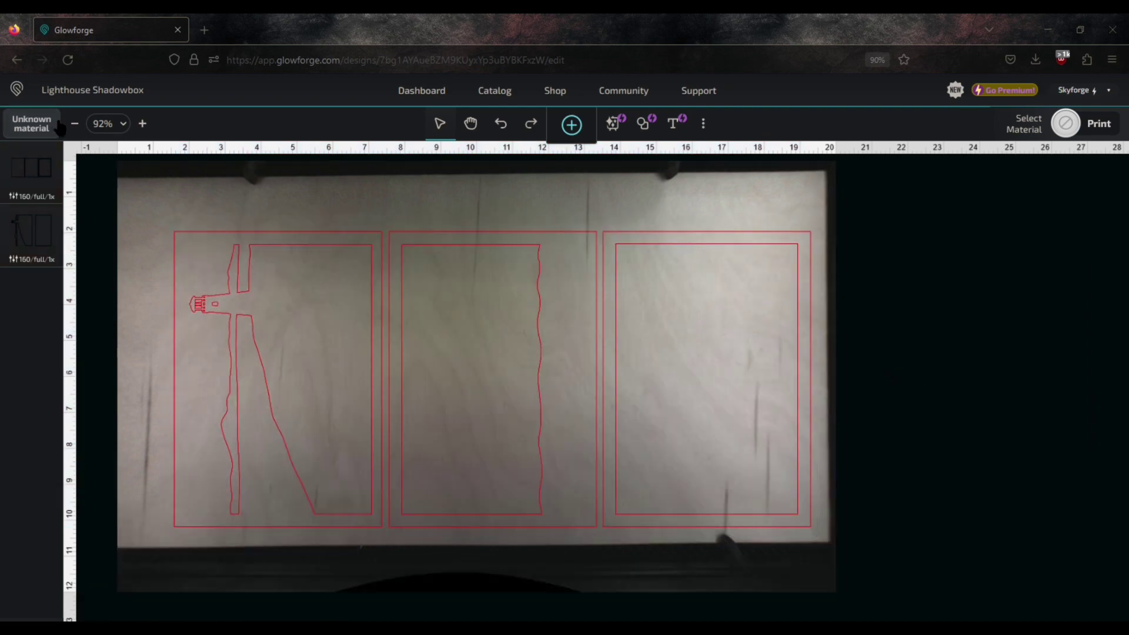
pyautogui.click(32, 124)
pyautogui.click(293, 125)
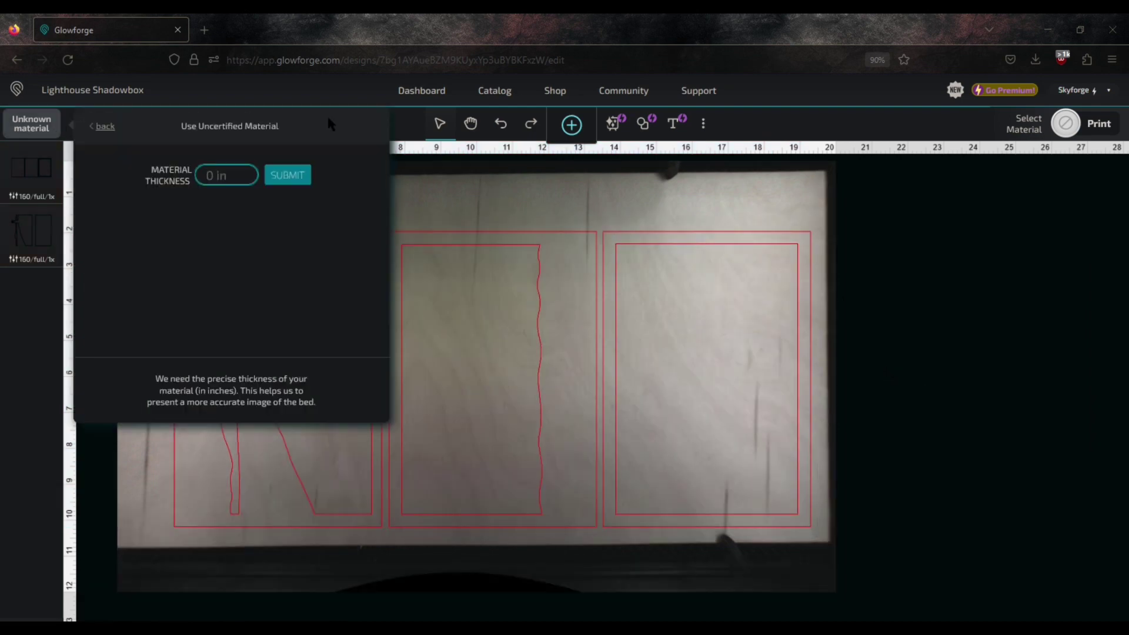
pyautogui.write('.125')
pyautogui.press('Return')
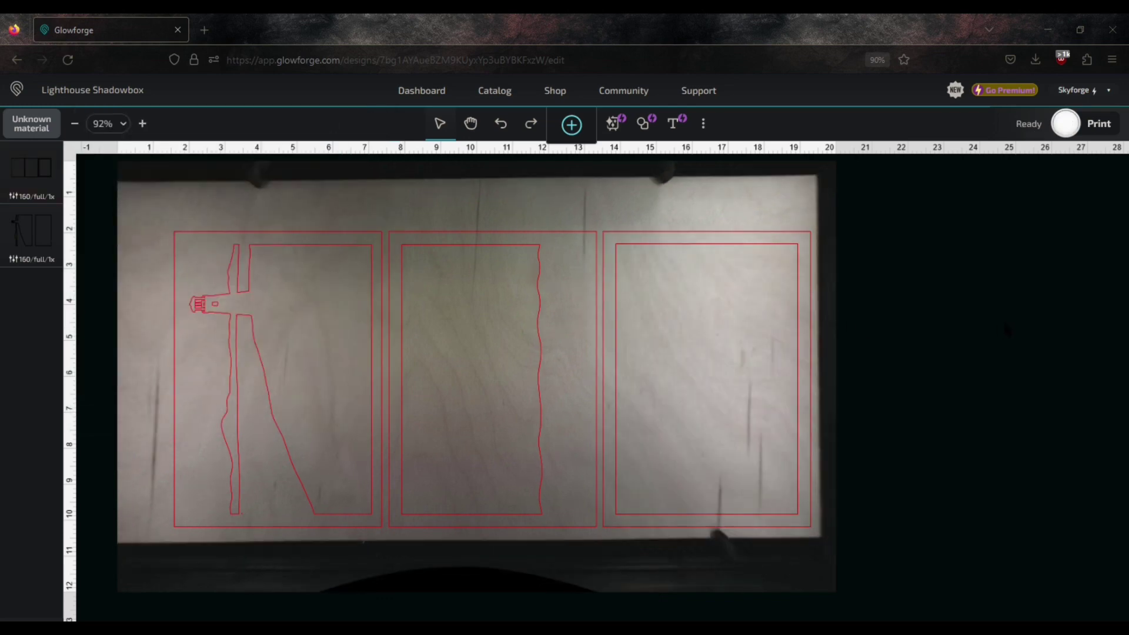
pyautogui.click(1074, 130)
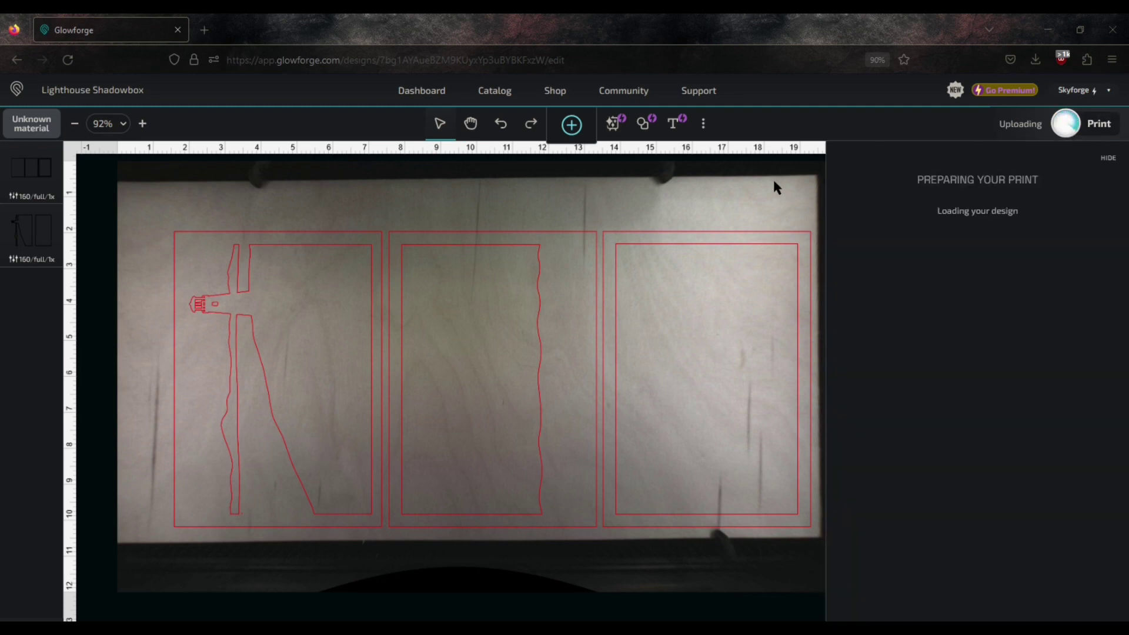